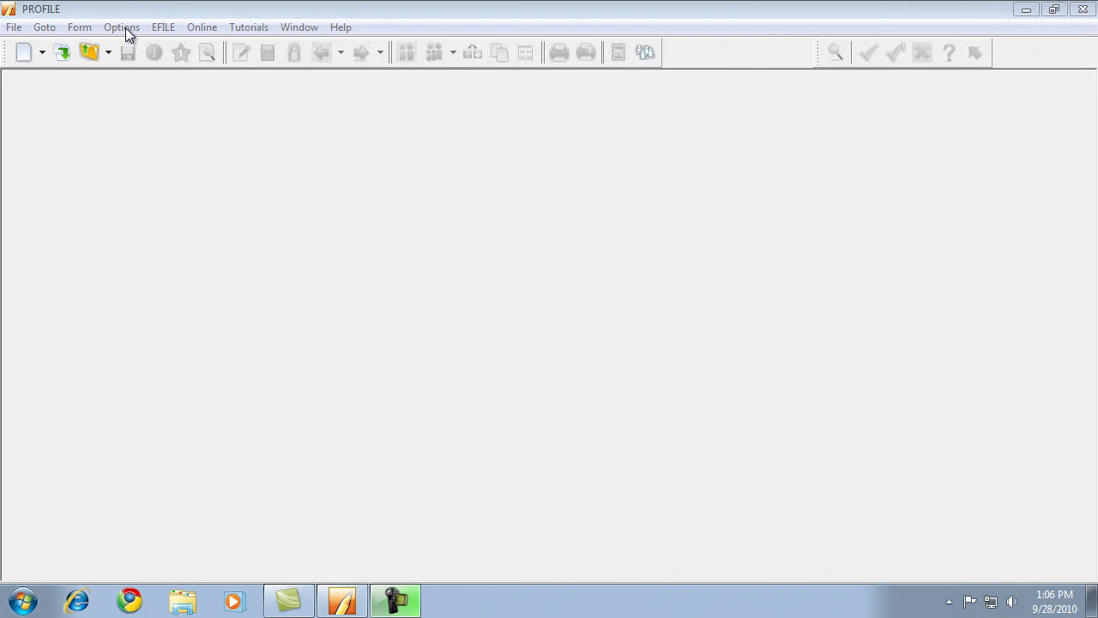
Set the database option to Use Client Explorer with the Personal Server and PROFILEDB database.
click(125, 28)
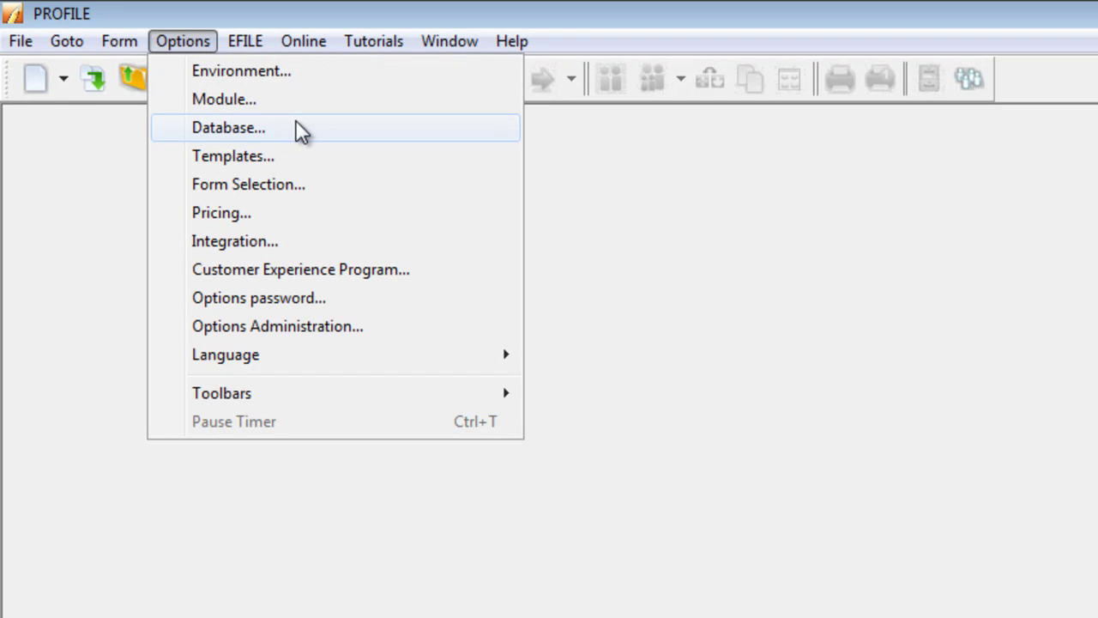
click(319, 127)
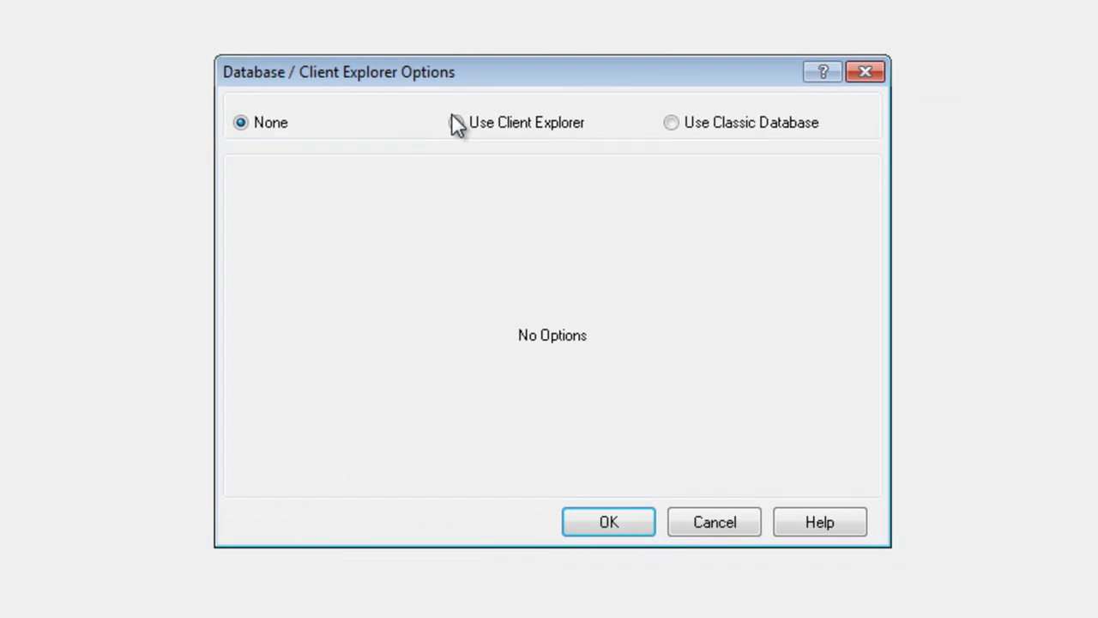
click(456, 123)
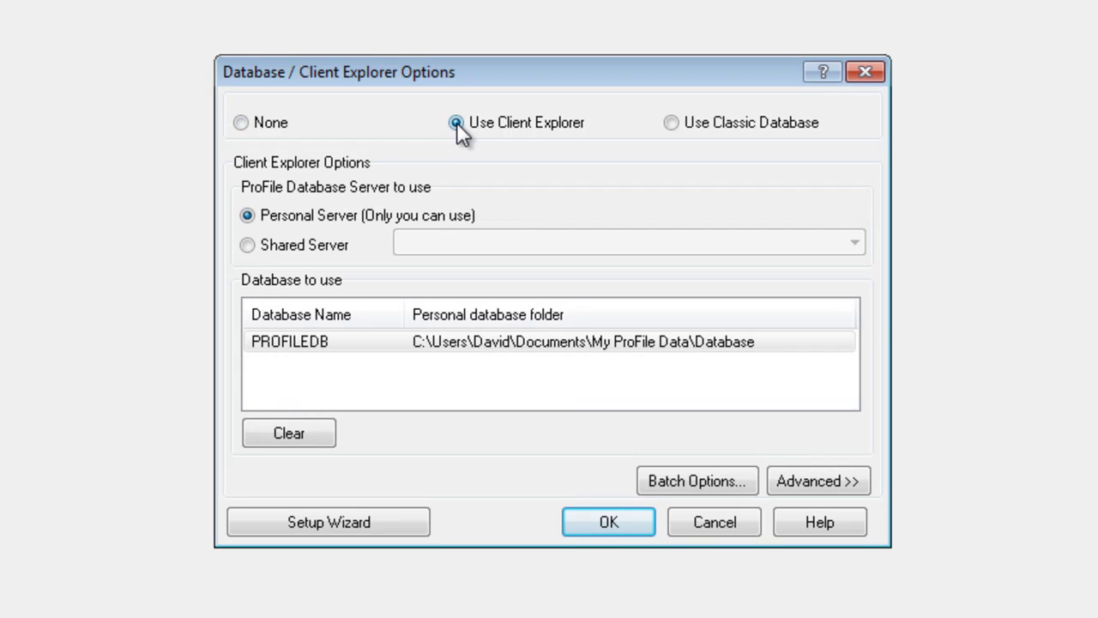
click(594, 523)
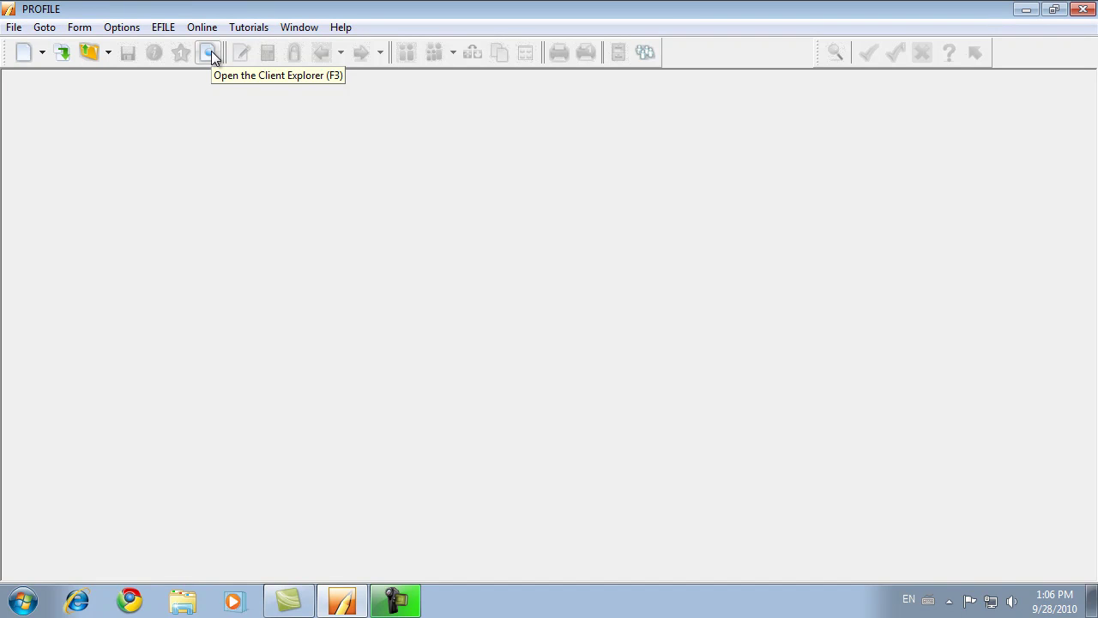
Open the Client Explorer to list all 370 client return files.
click(211, 51)
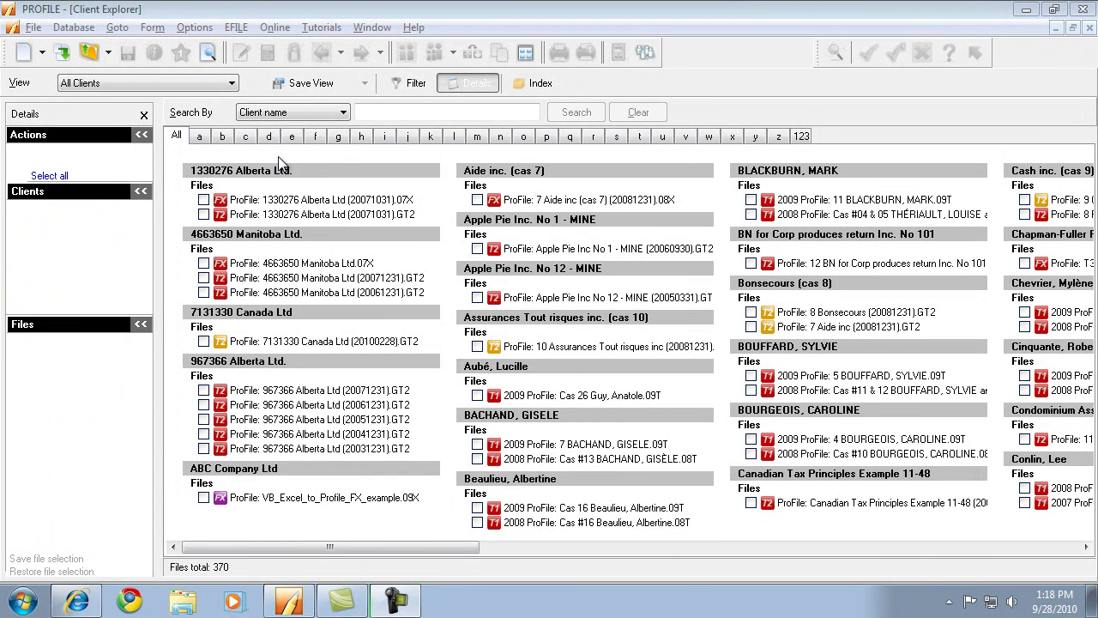
Show only clients starting with D (34 files) and view the Search By fields.
click(268, 137)
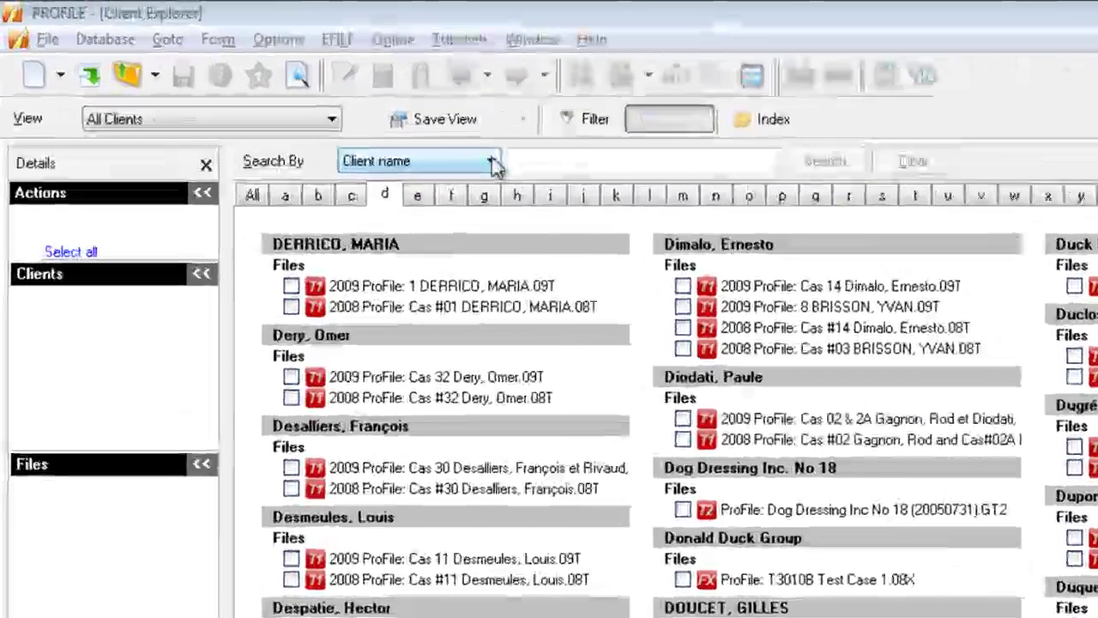
click(344, 115)
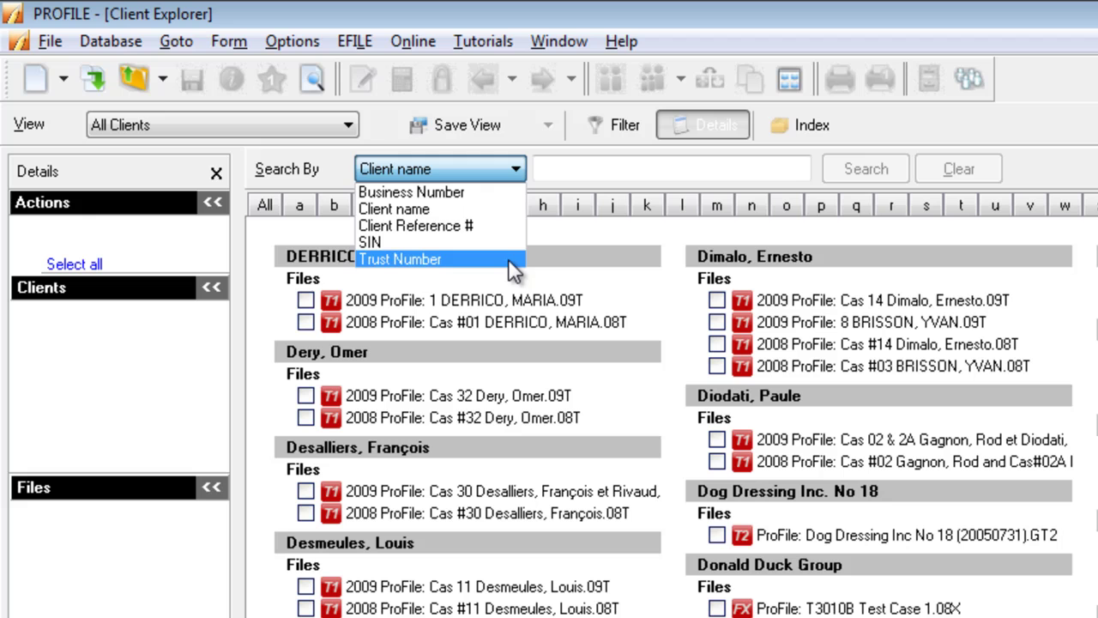
Search client names for 'mark', then clear the search and show All letters again.
click(507, 209)
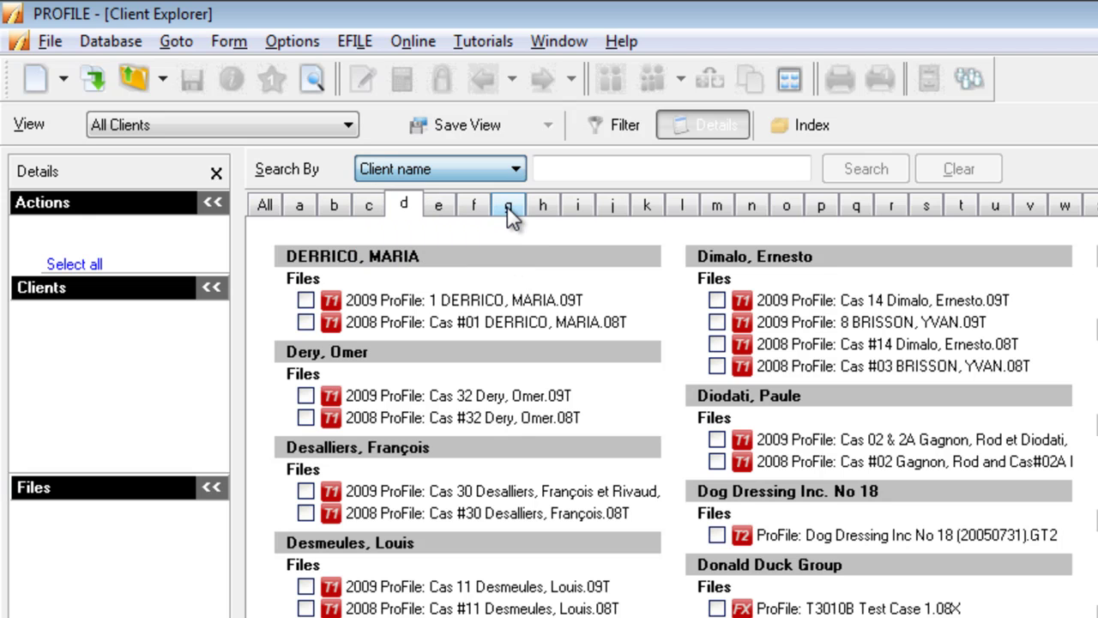
click(681, 169)
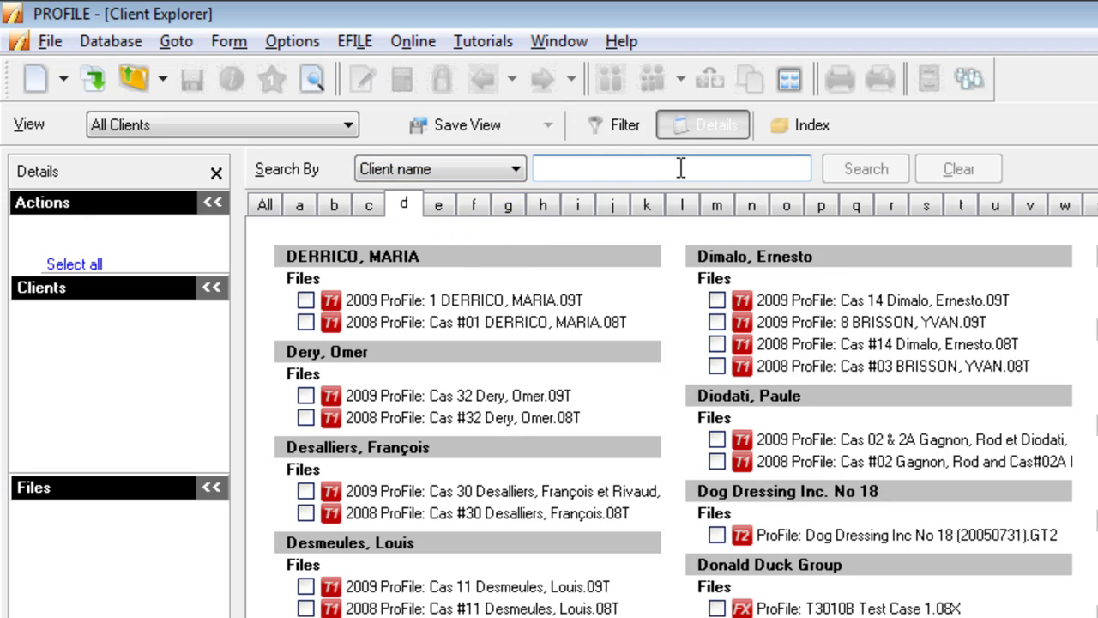
text(mark)
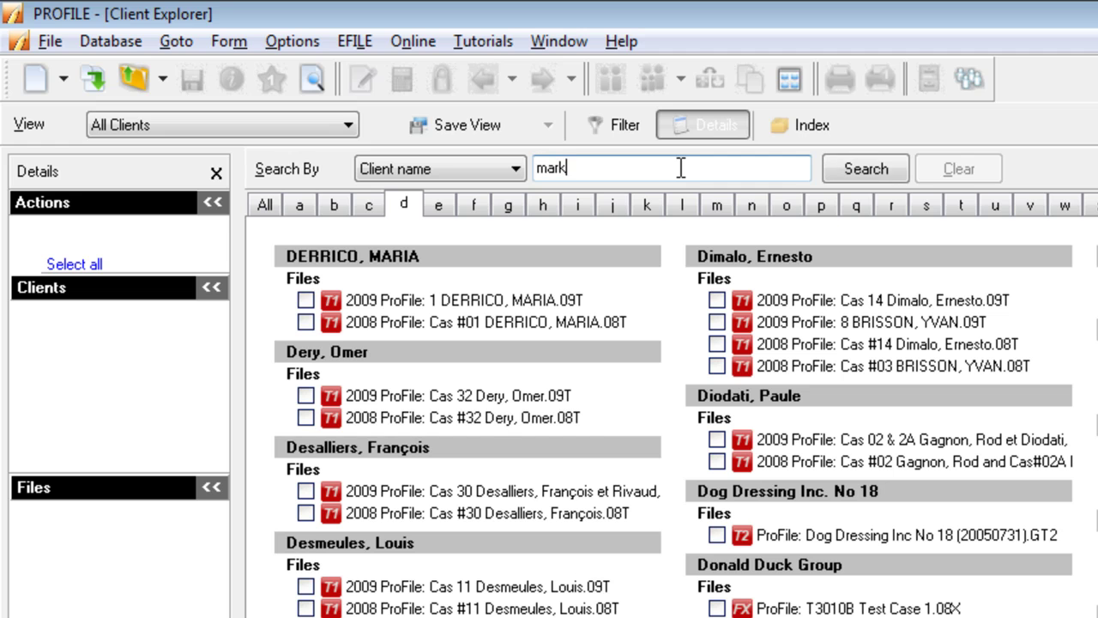
click(872, 167)
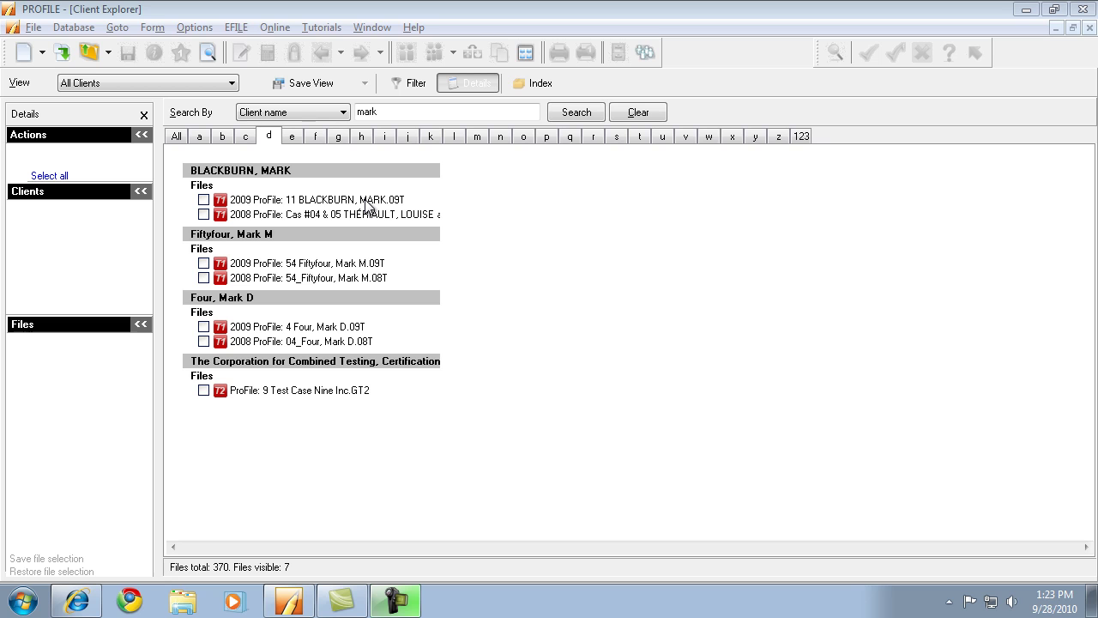
click(637, 115)
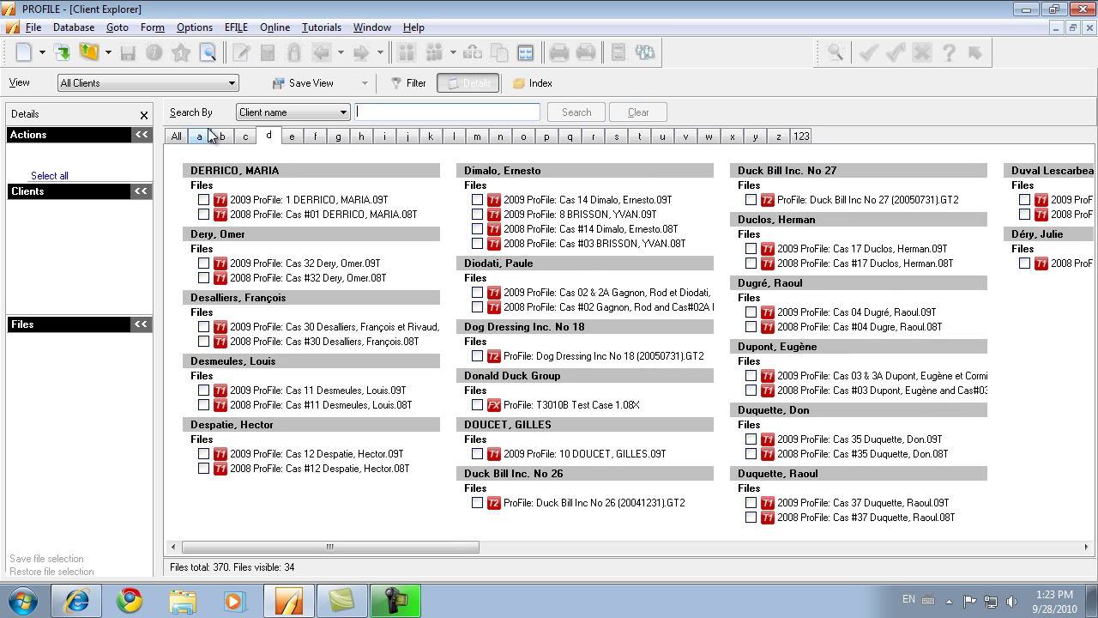
click(177, 138)
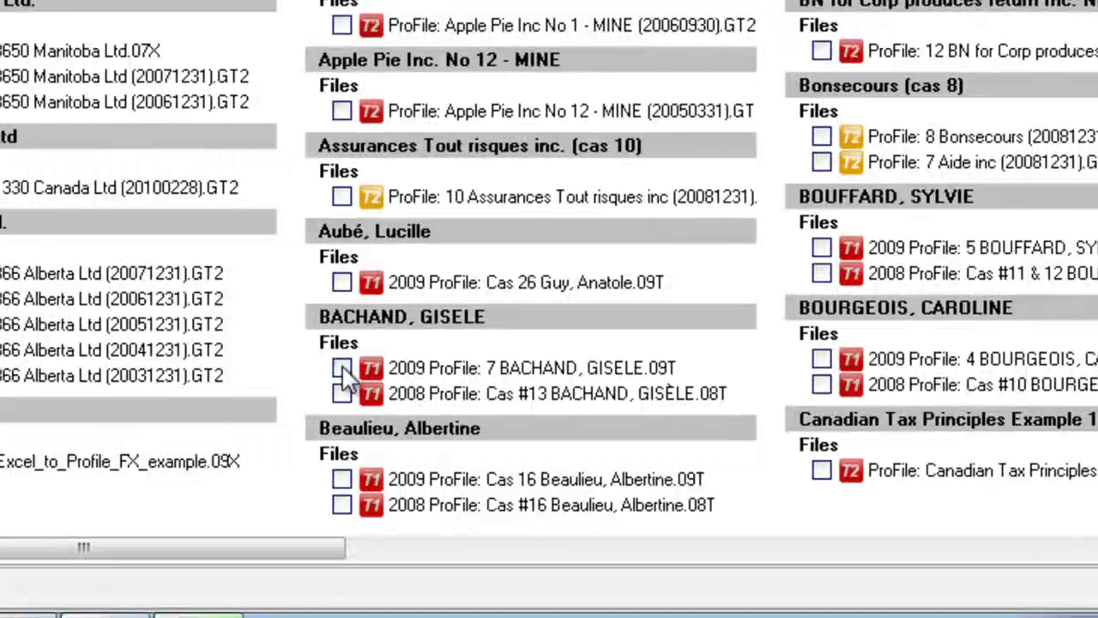
Check one client's 2009 .09T file and scroll its Details panel to see SIN, address and phone.
click(342, 368)
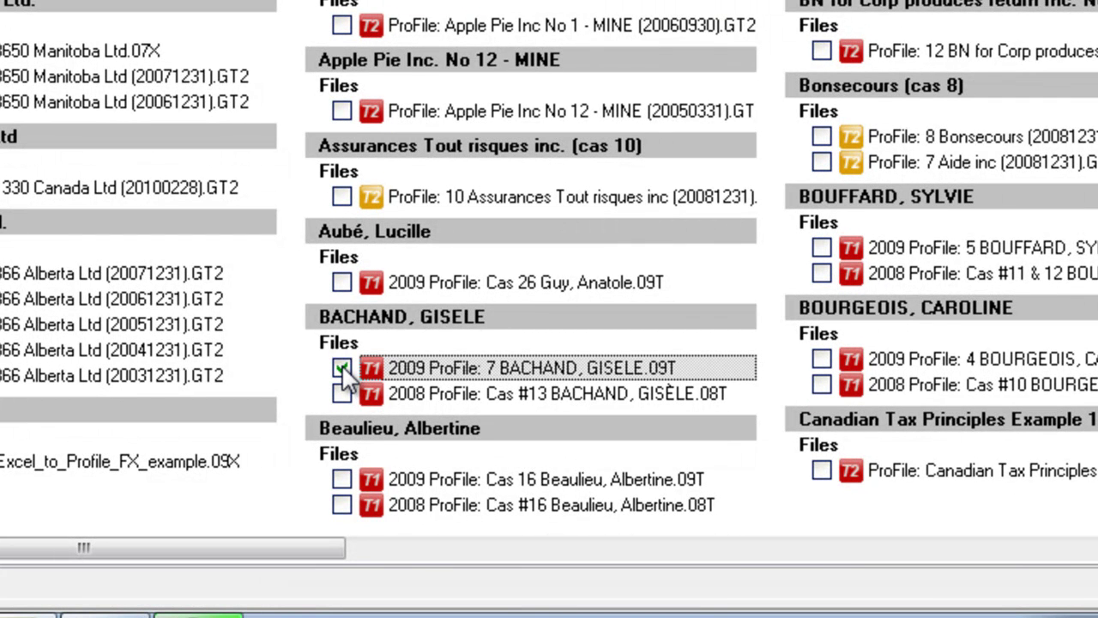
mouse_move(345, 378)
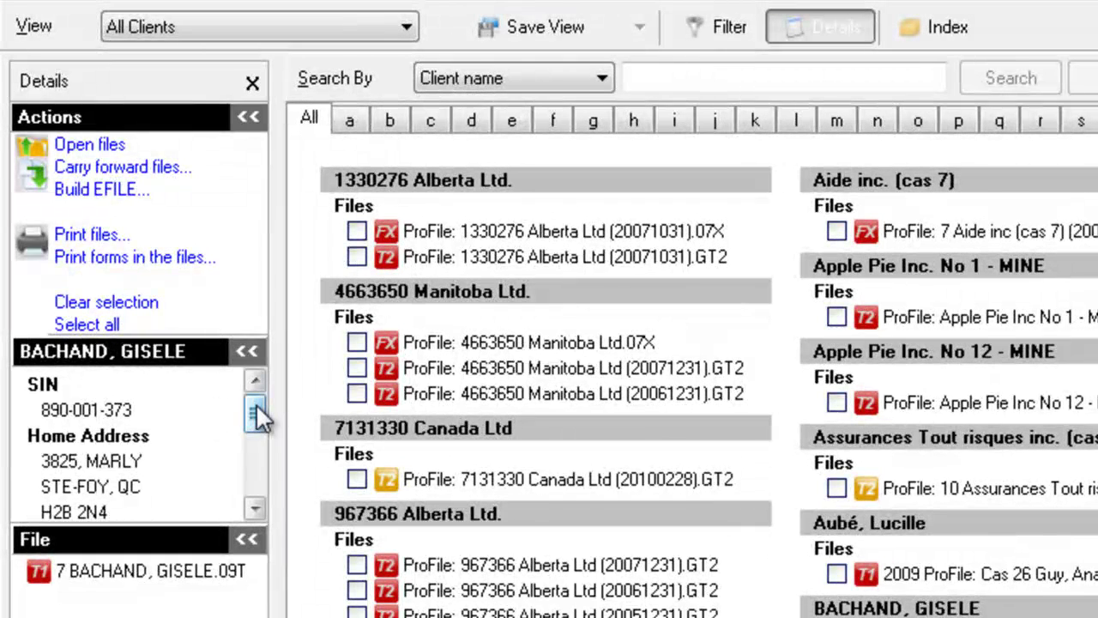
drag(255, 406, 256, 418)
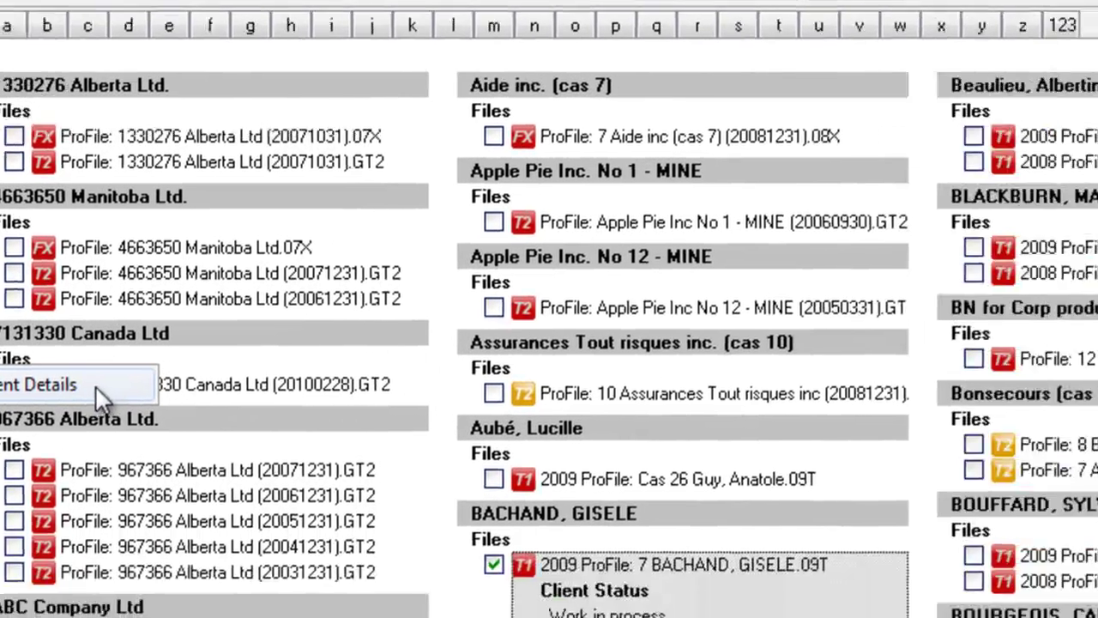
Add Line 150: Total income from the 2009 T1/TP1 T1 Jacket to the file details preview.
click(393, 474)
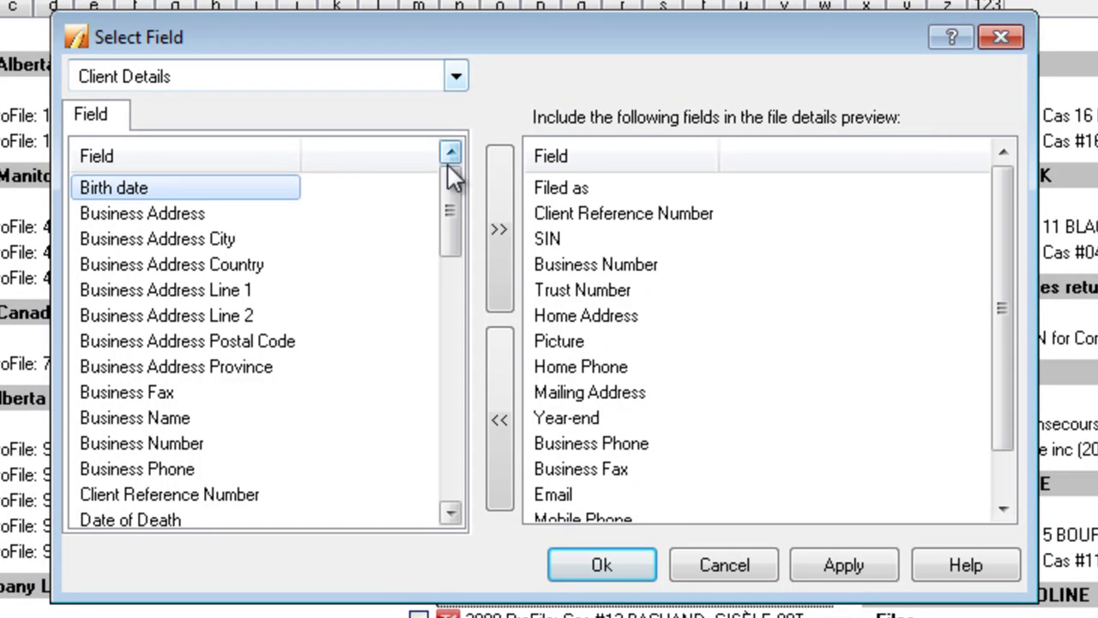
drag(447, 183, 448, 244)
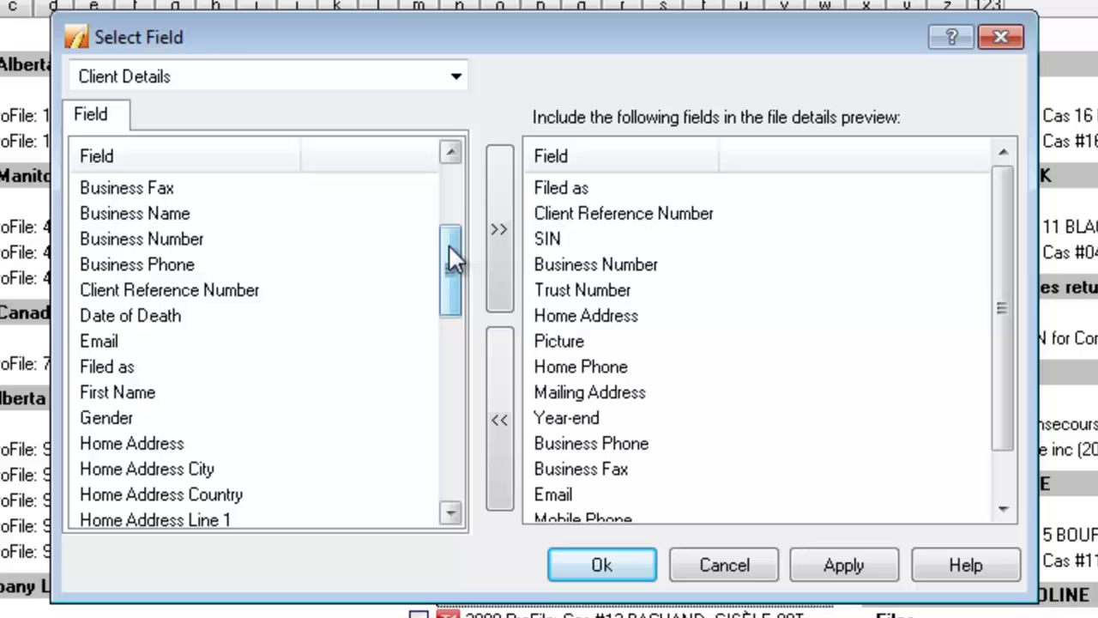
click(454, 76)
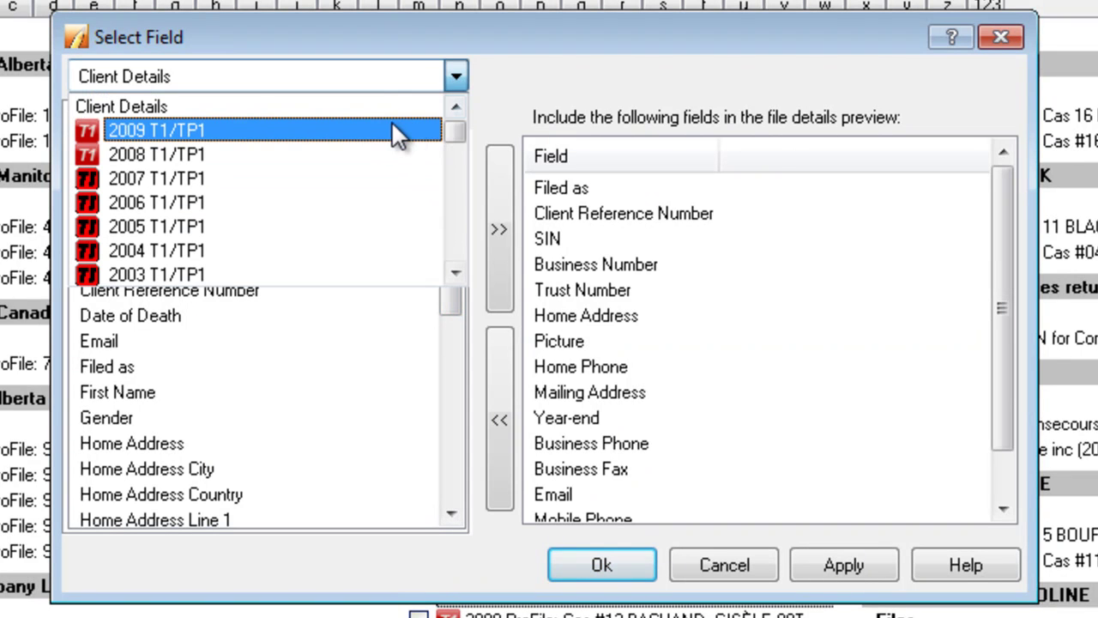
click(384, 129)
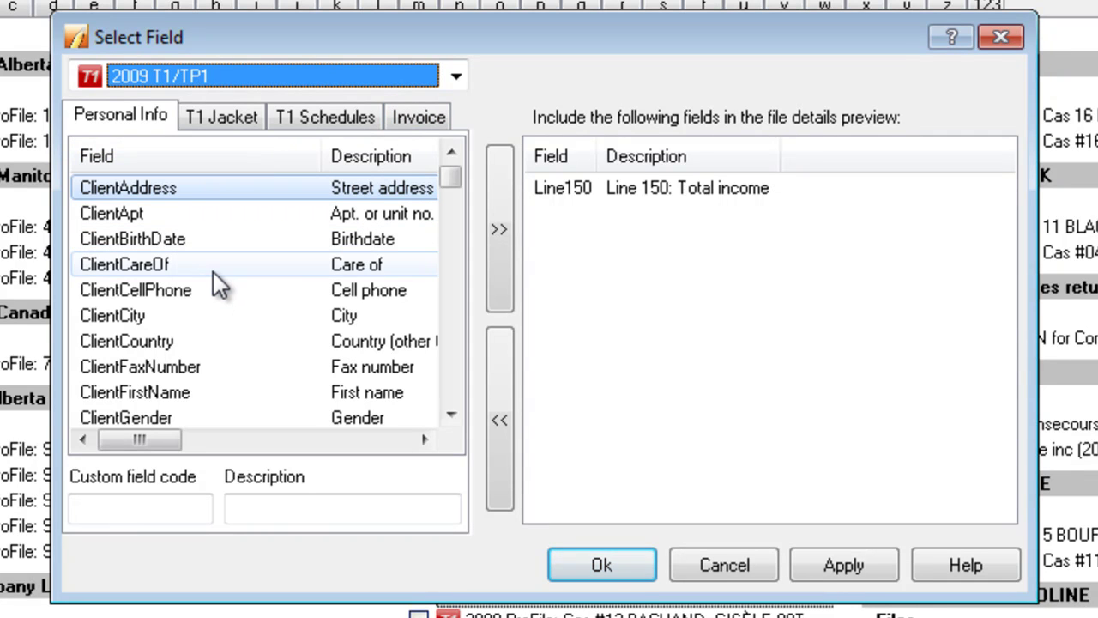
click(217, 115)
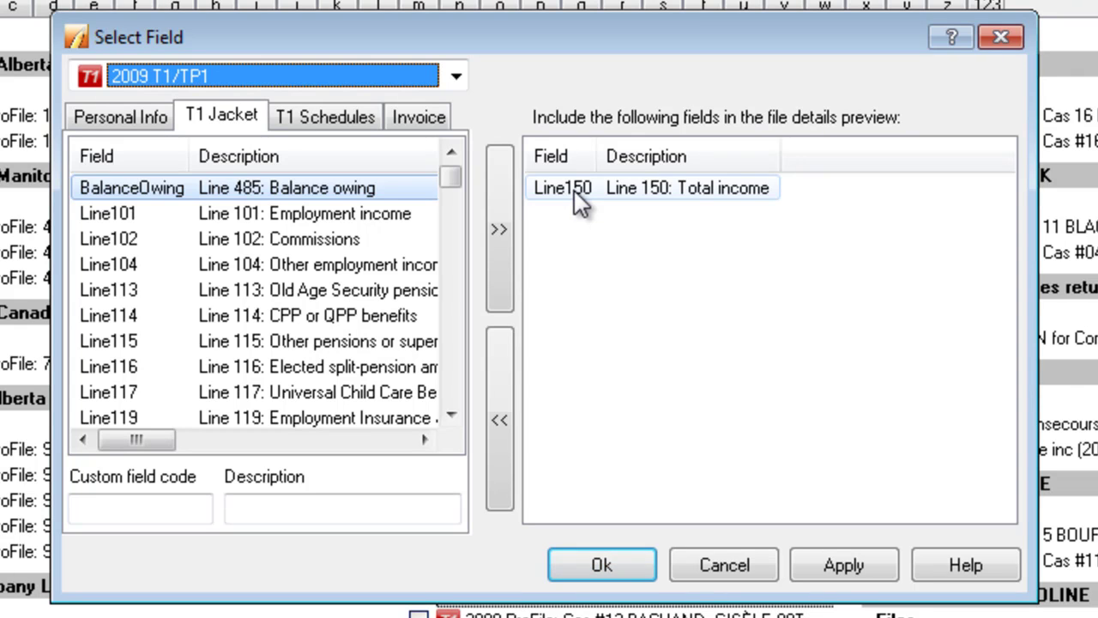
click(603, 567)
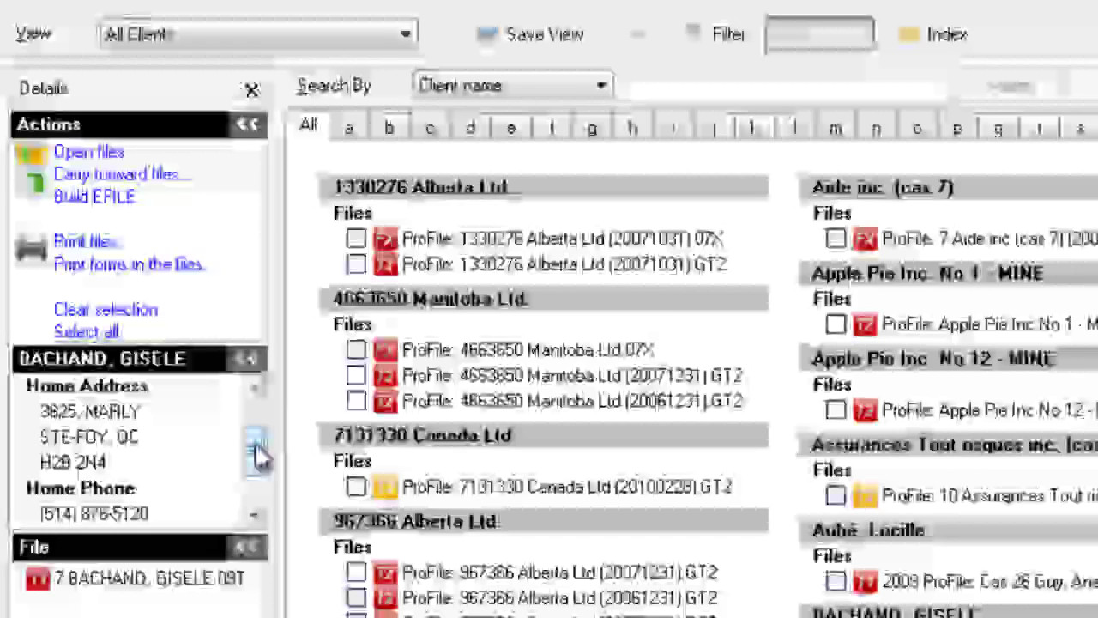
Check two more clients' 2009 .09T files, selecting three clients and three files.
scroll(257, 458, down, 1)
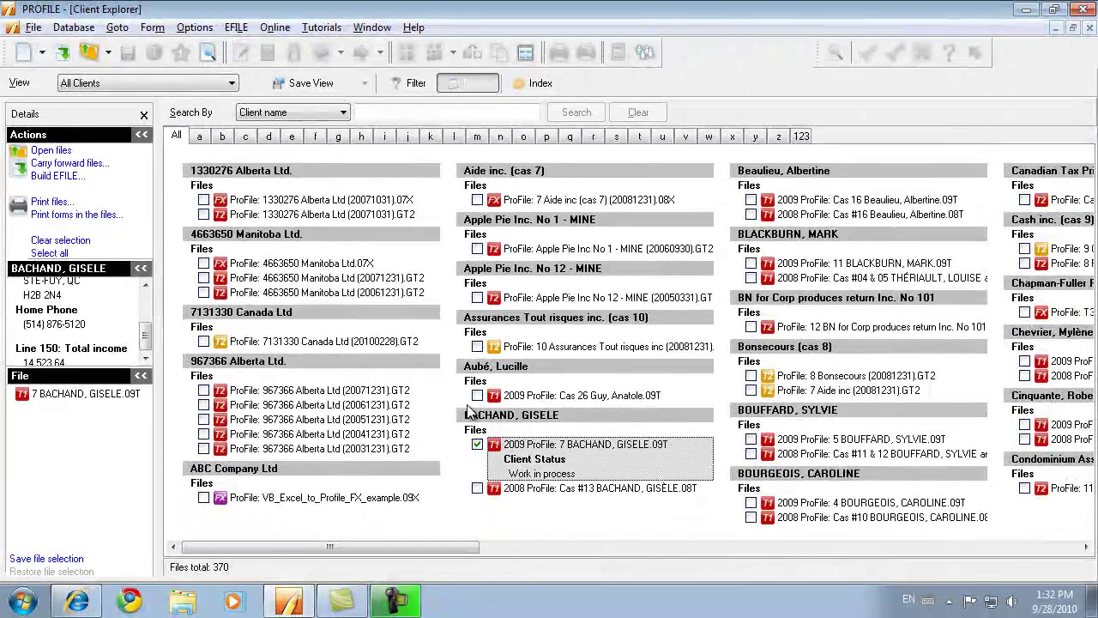
click(478, 396)
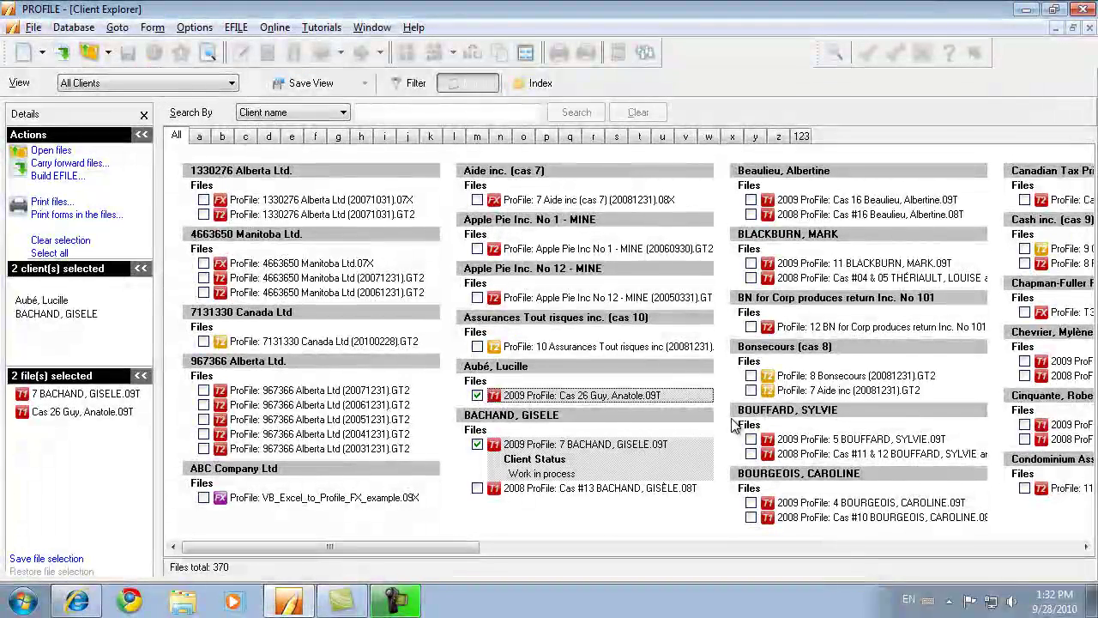
click(752, 440)
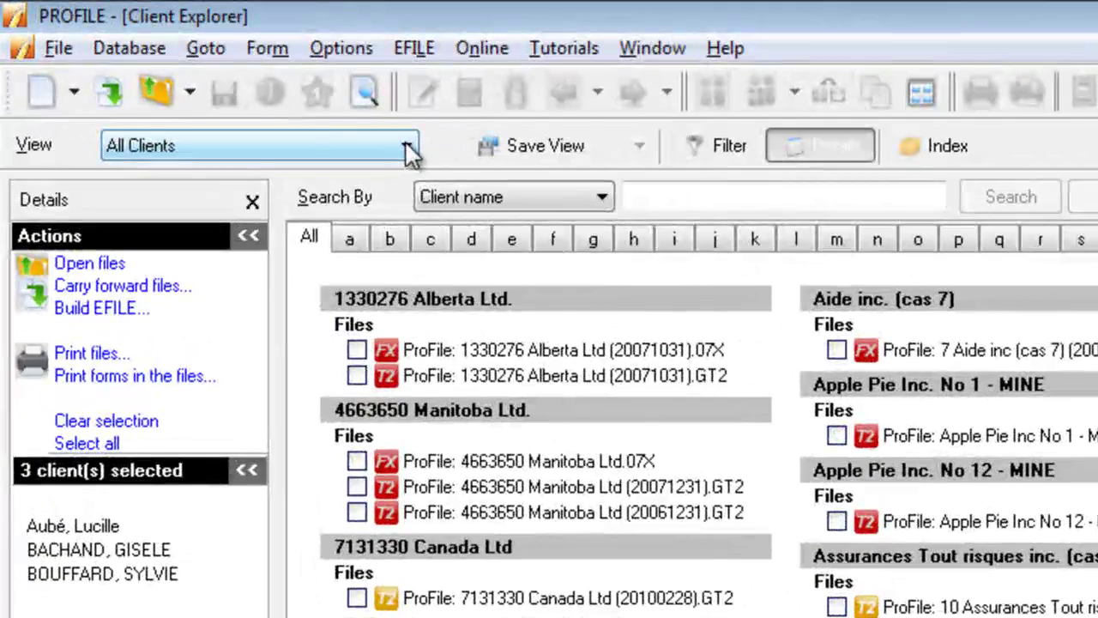
Review the saved views in the View dropdown.
click(233, 86)
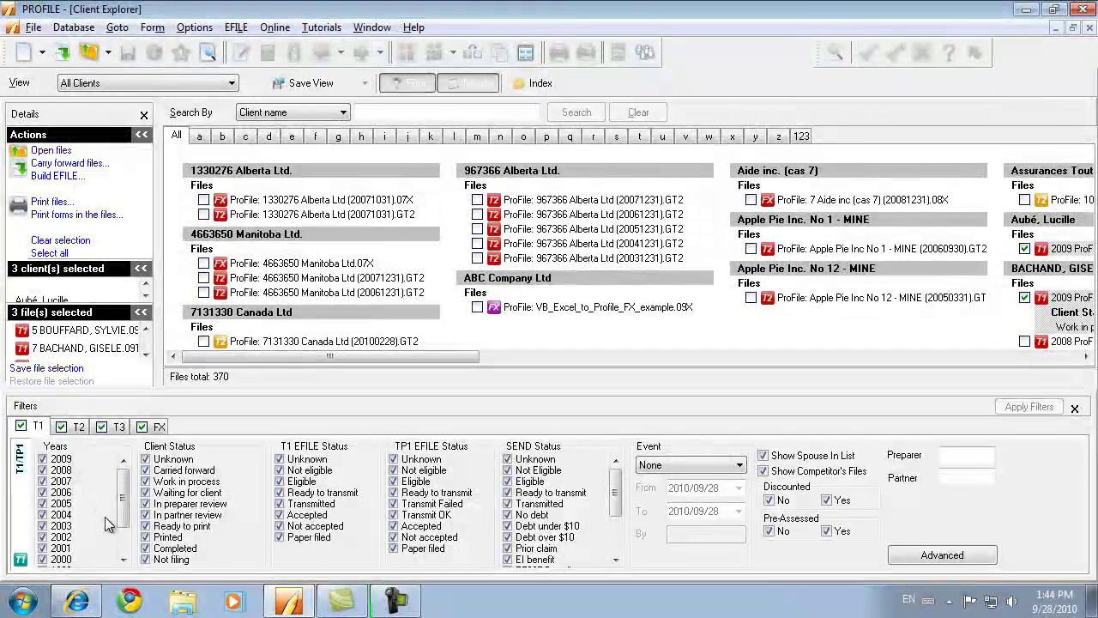
Filter to 2009 T1 files only, excluding T2, T3 and FX, leaving 159 of 370 files.
right_click(98, 470)
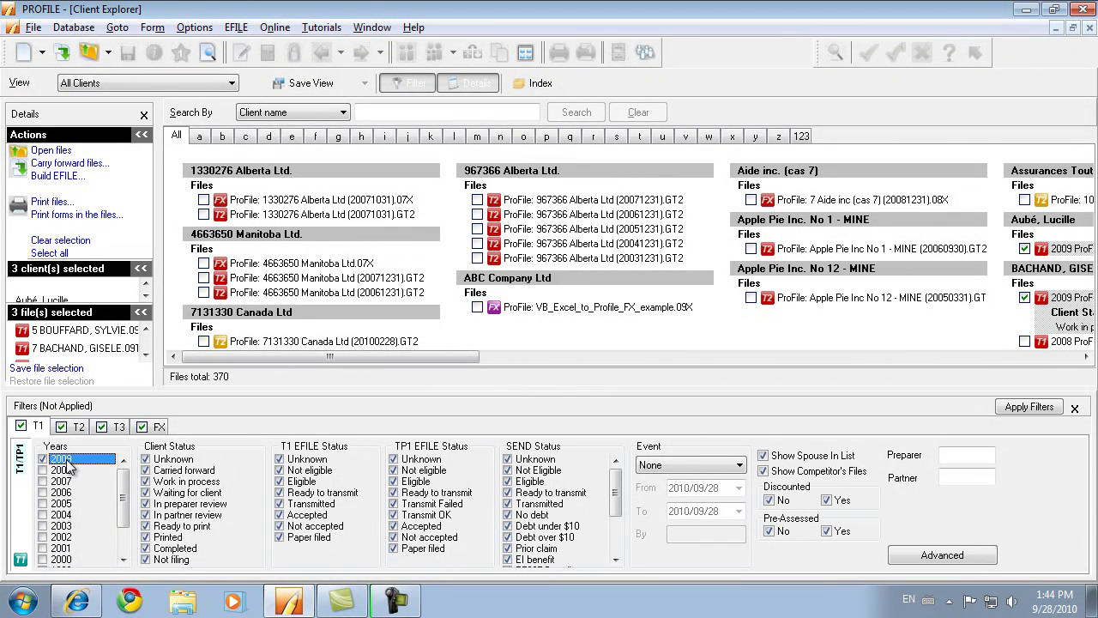
click(61, 426)
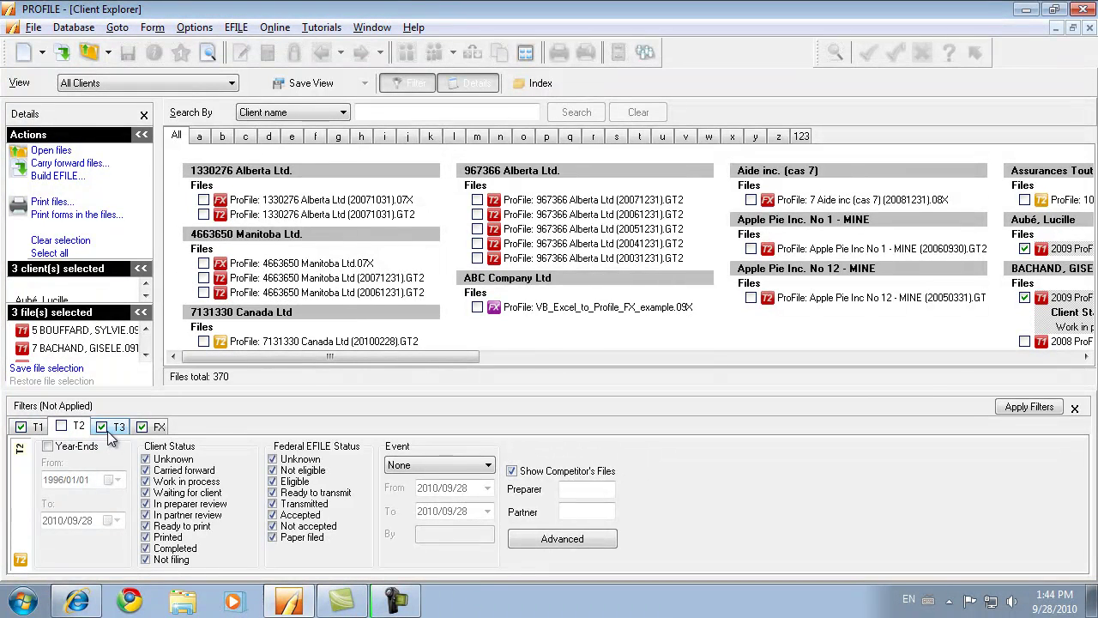
click(101, 426)
click(141, 426)
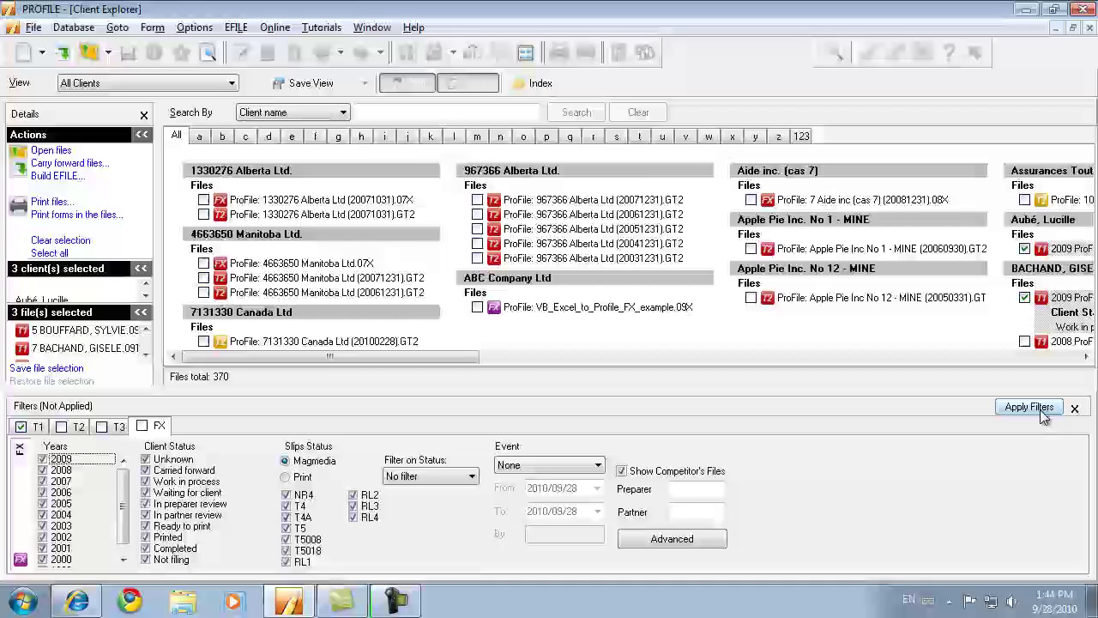
click(1040, 409)
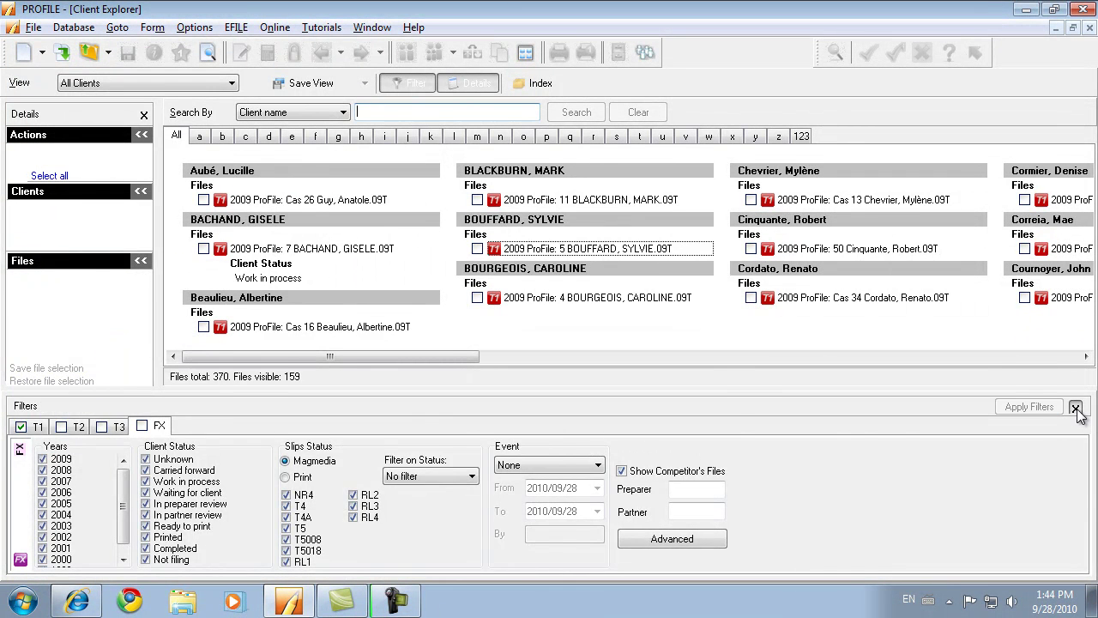
click(1076, 409)
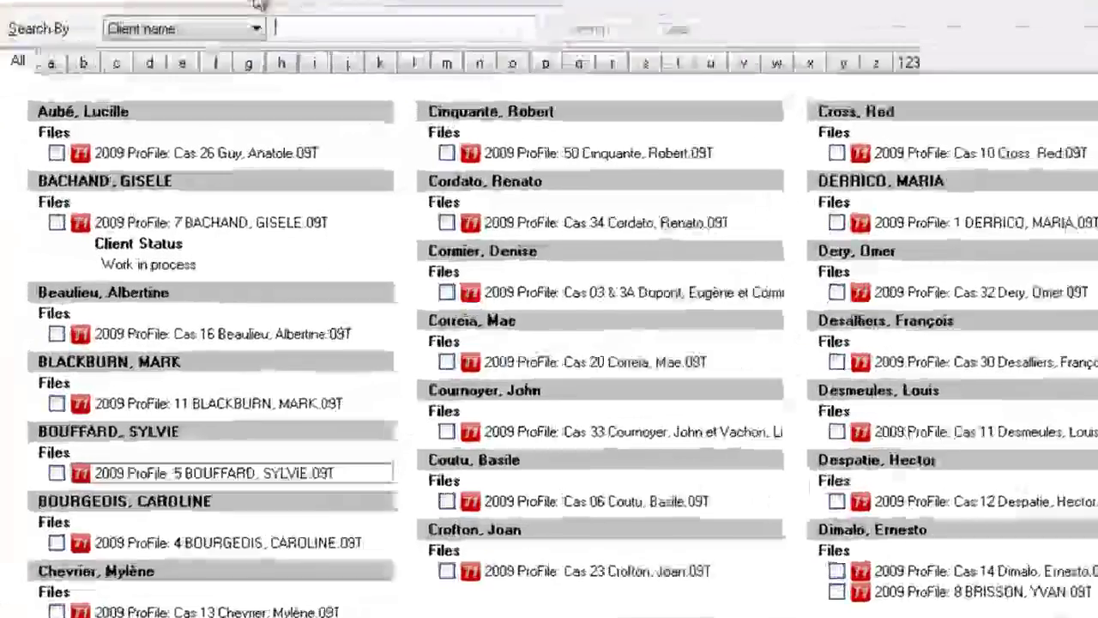
Save the filtered list as view 'T1 2009' and select it in the View dropdown.
click(258, 4)
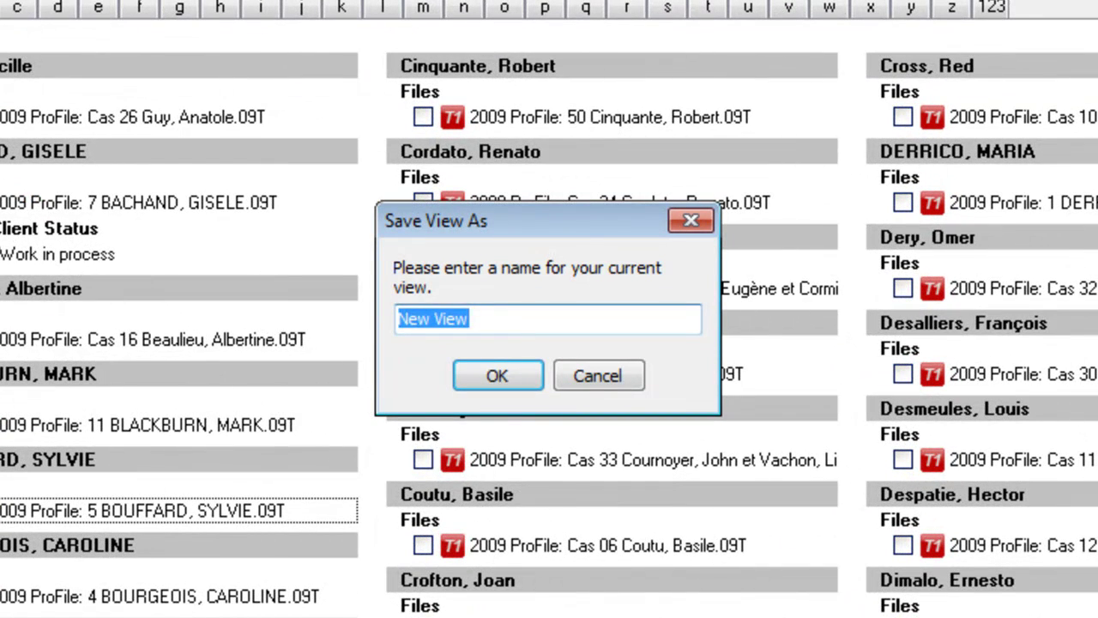
text(T1 2009)
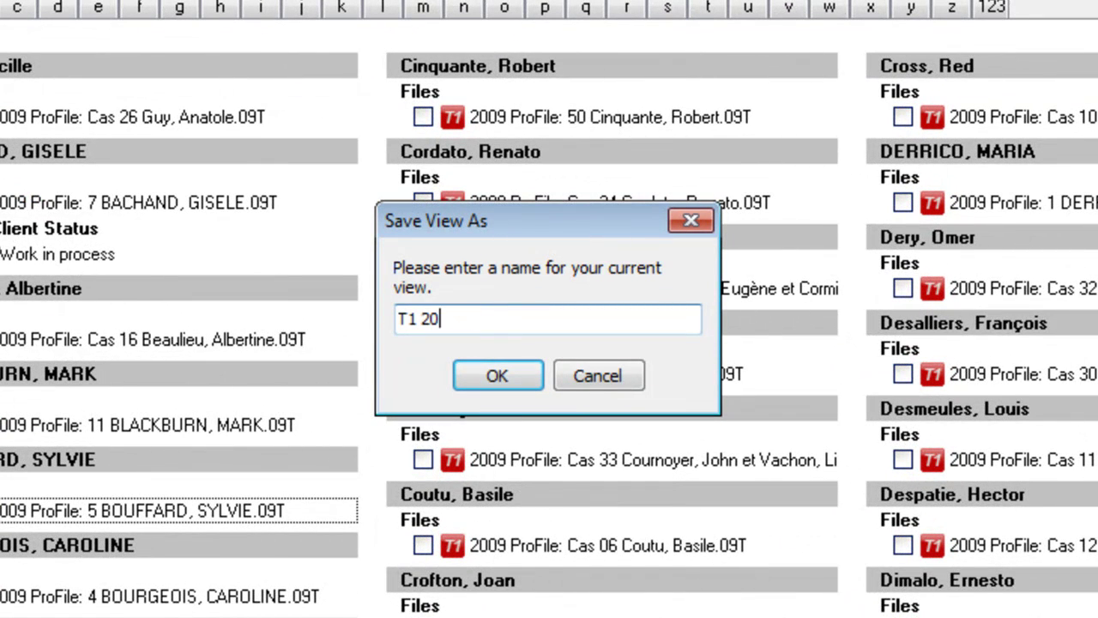
click(523, 373)
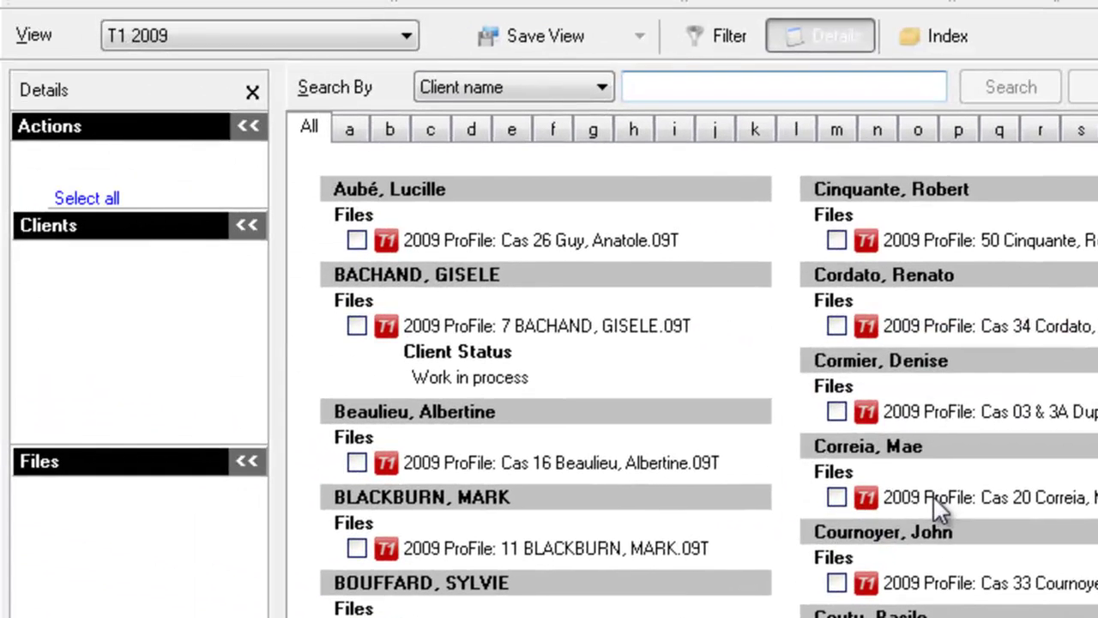
click(407, 38)
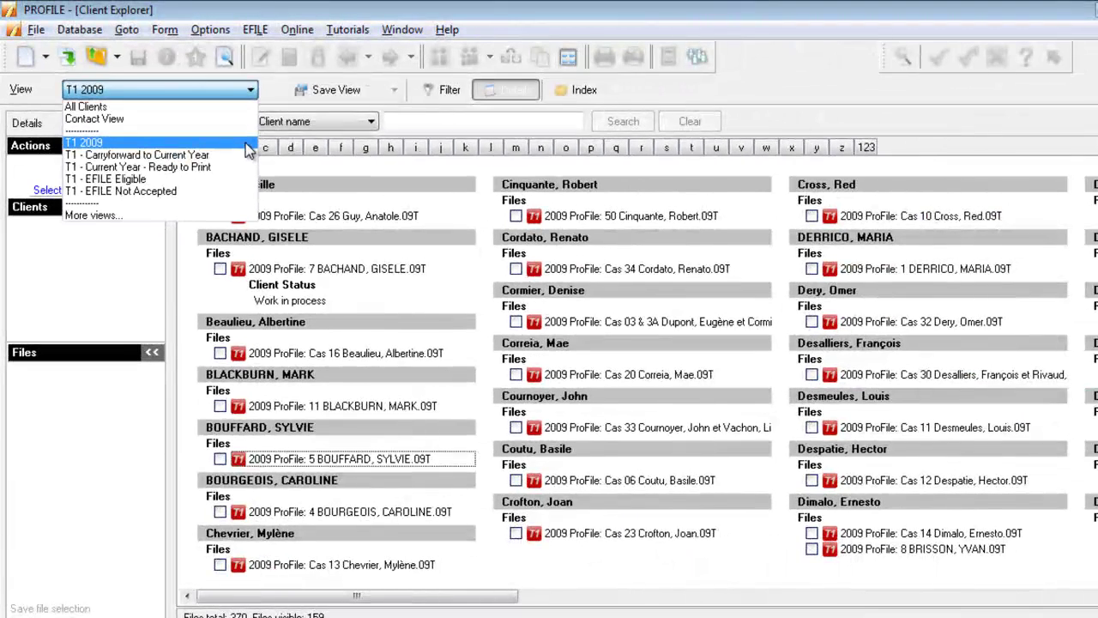
click(246, 144)
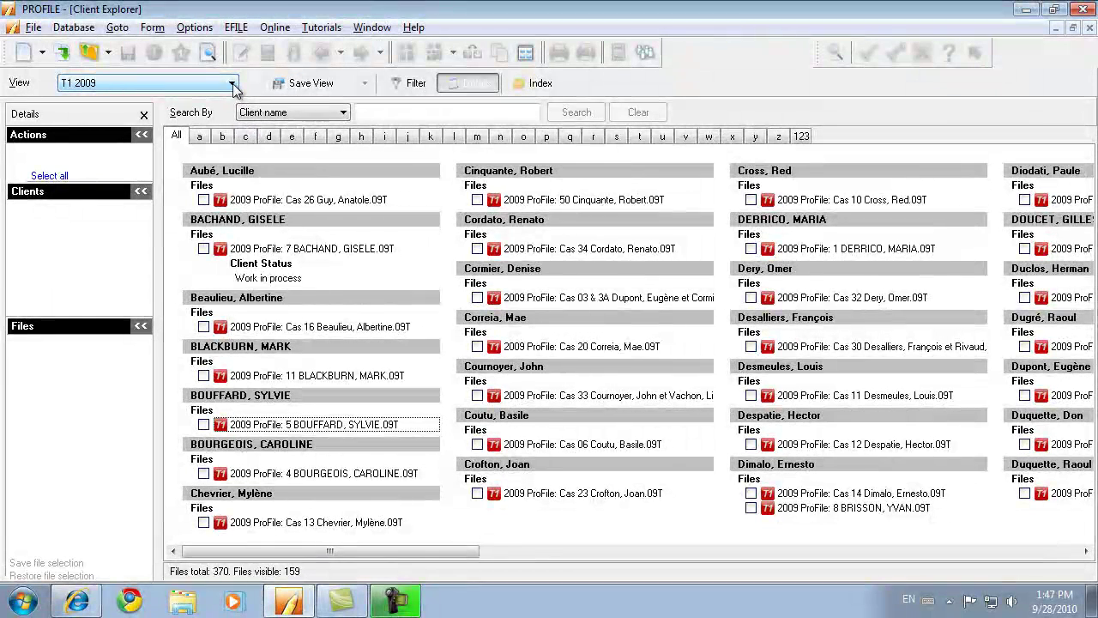